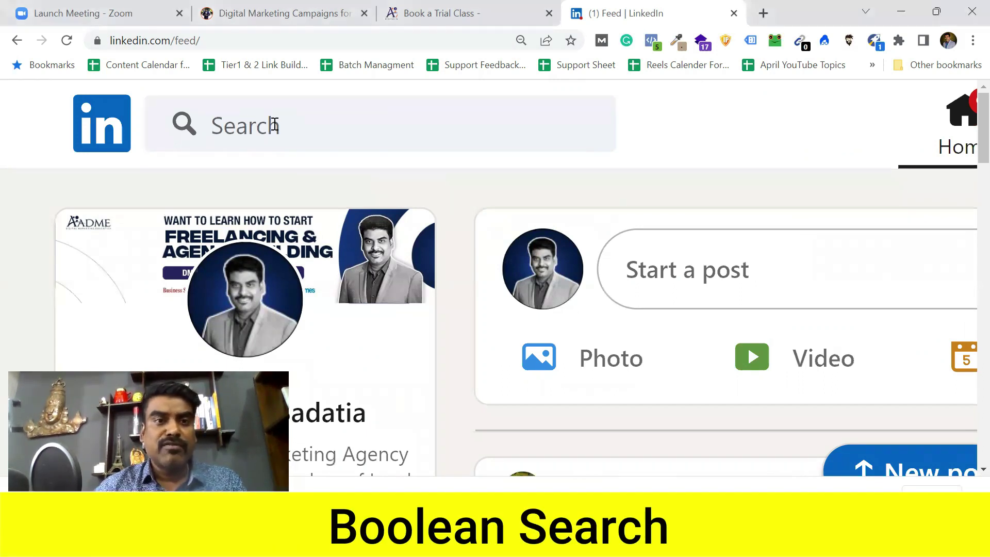
Search LinkedIn for 'saas' to bring up the matching people results.
click(285, 131)
text(saas)
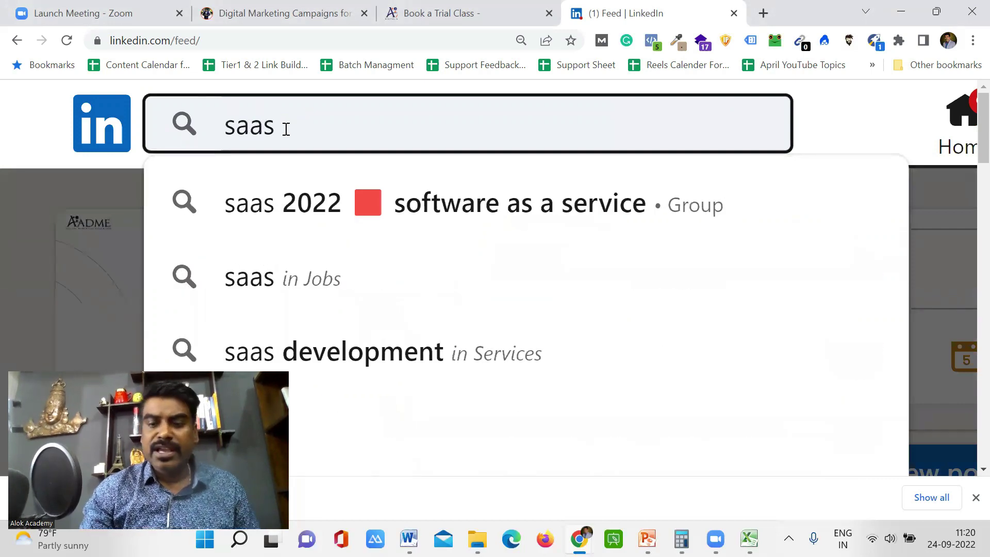
key(Return)
key(ctrl+minus)
key(ctrl+minus)
key(ctrl+minus)
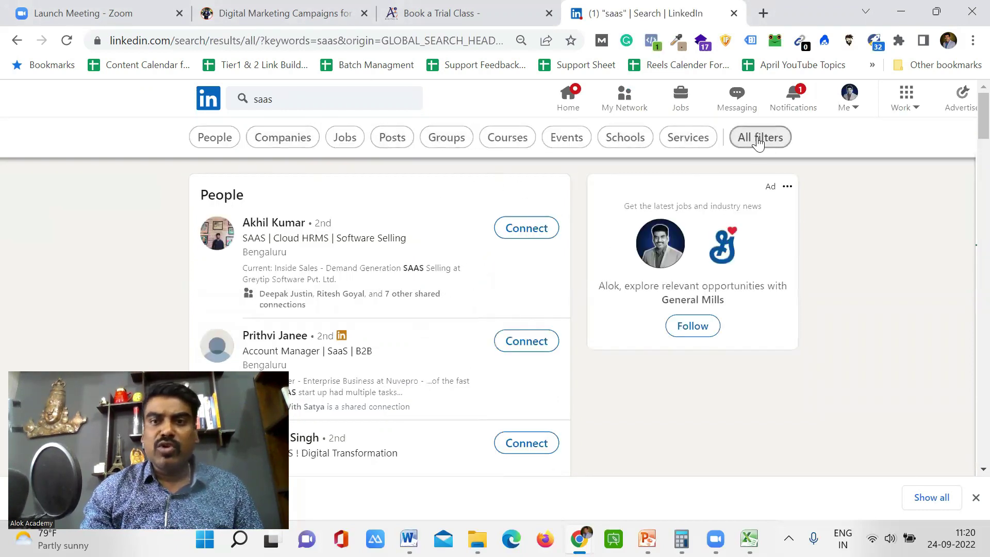
Open All filters, tick India under Locations, and open the result-type dropdown.
click(756, 139)
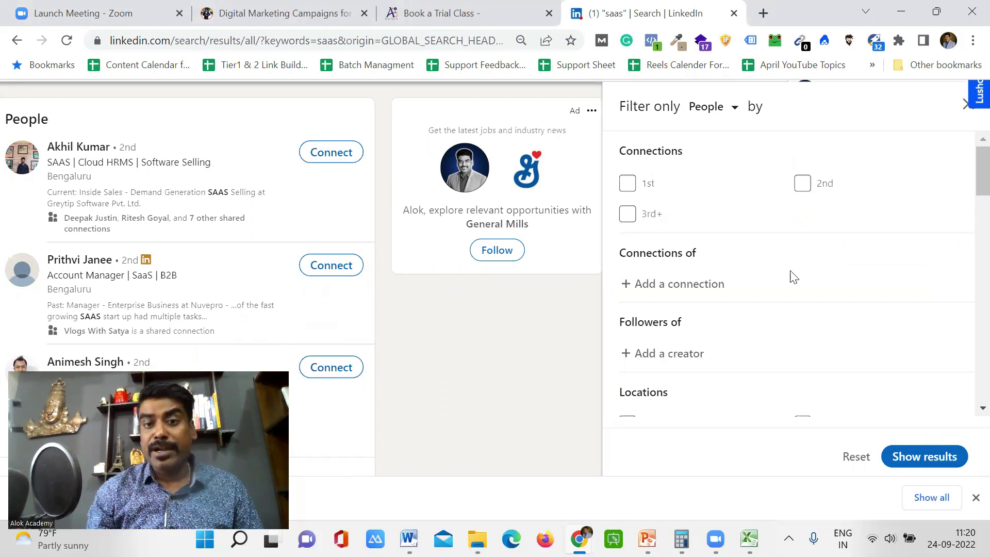
scroll(797, 294, down, 3)
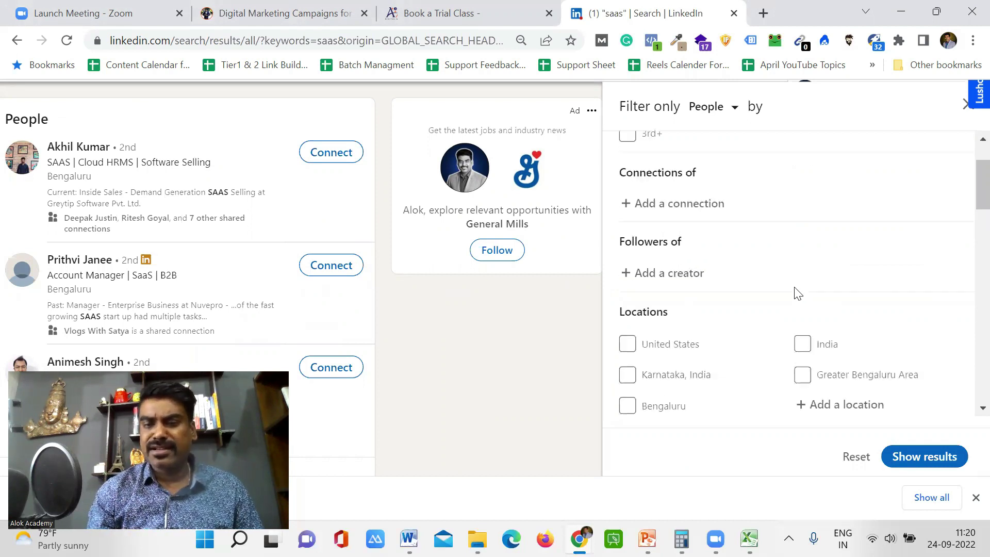
click(801, 294)
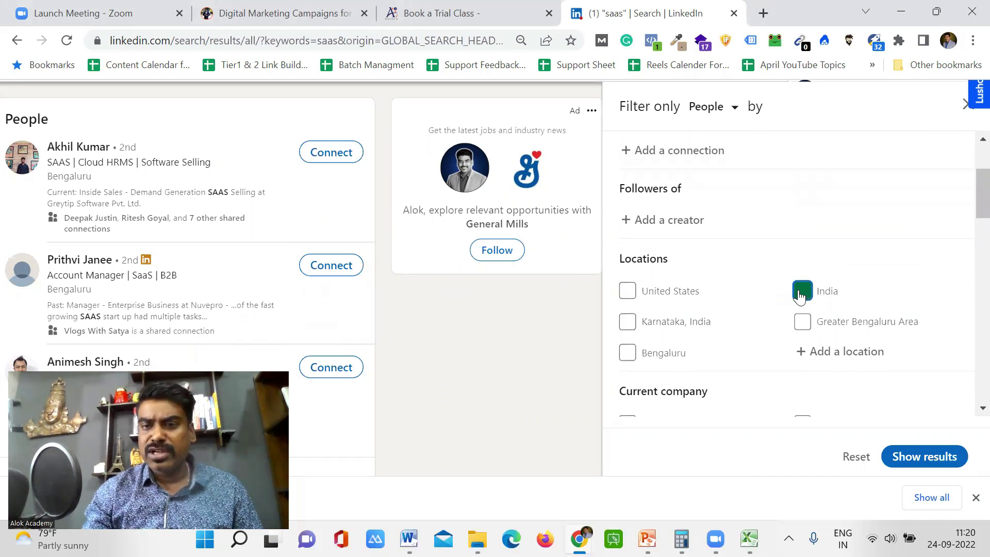
click(734, 115)
Switch the filters to Companies and add India as the company location.
click(729, 214)
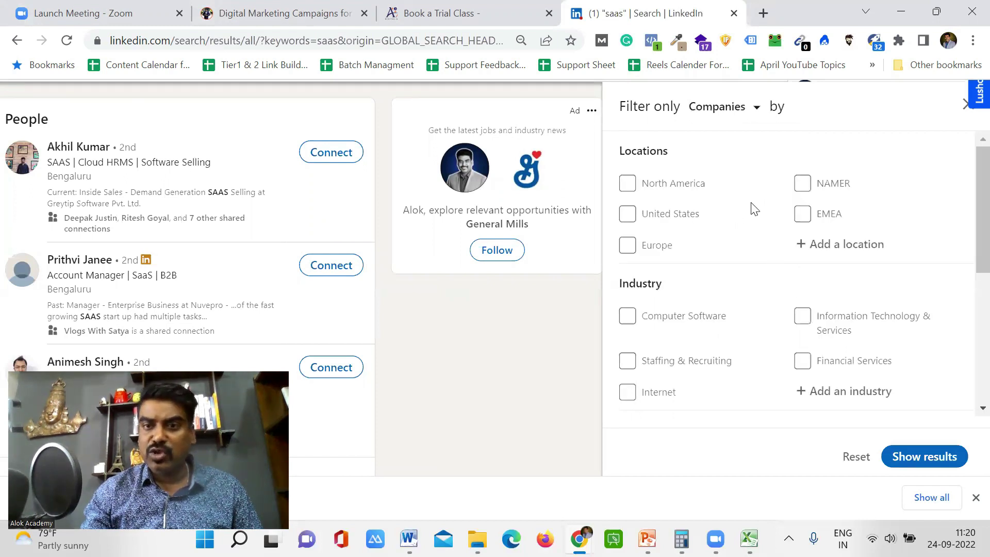
click(814, 246)
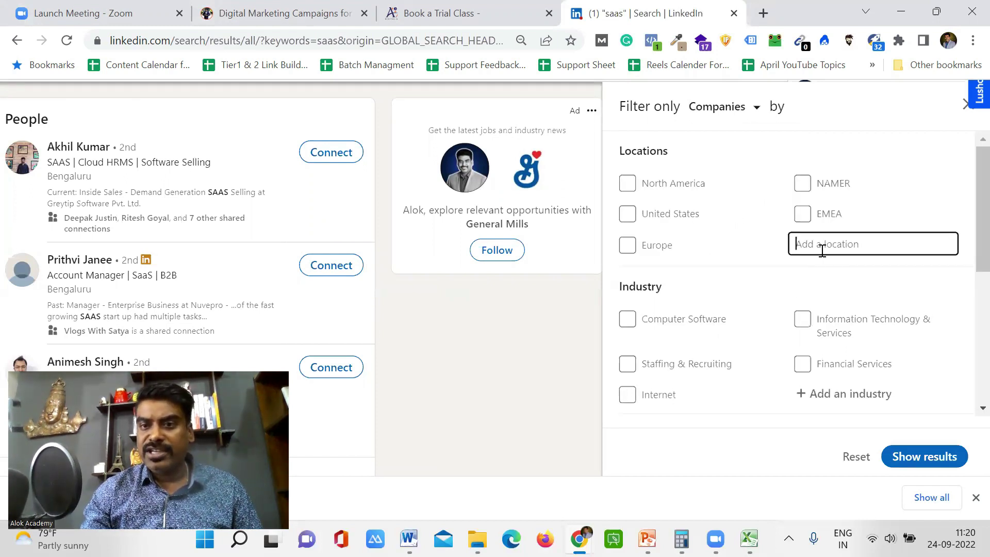
text(india)
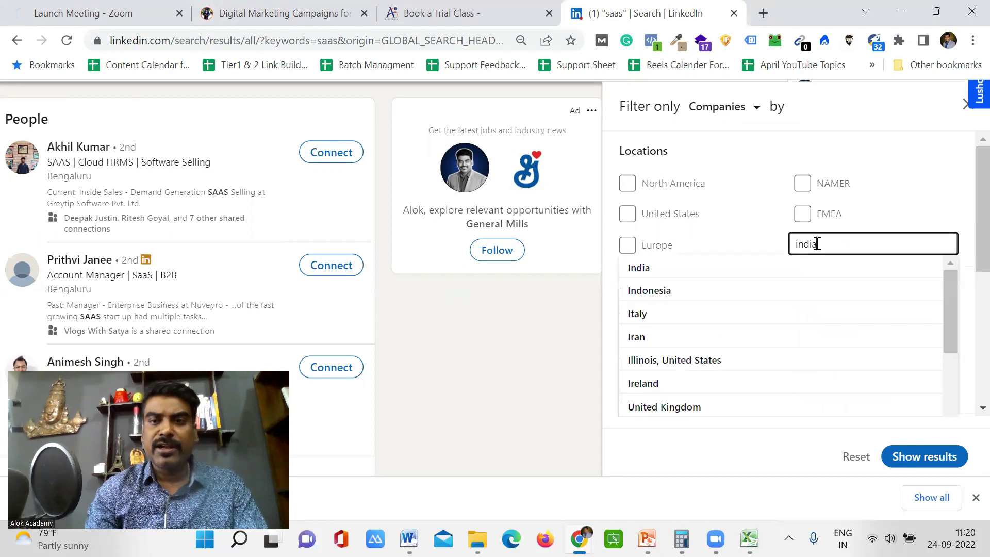
click(646, 269)
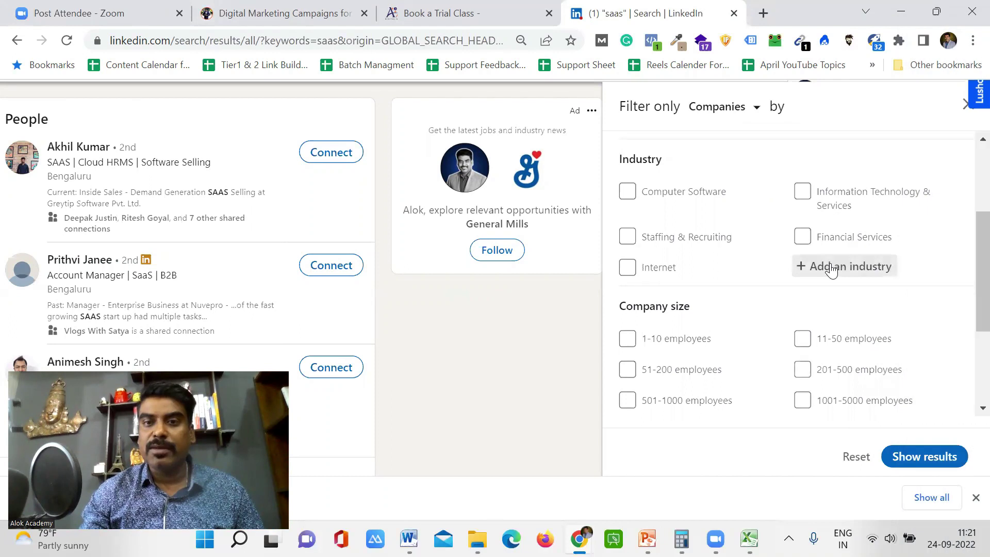
Add Computer Software and Information Technology & Services as company industry filters.
click(820, 265)
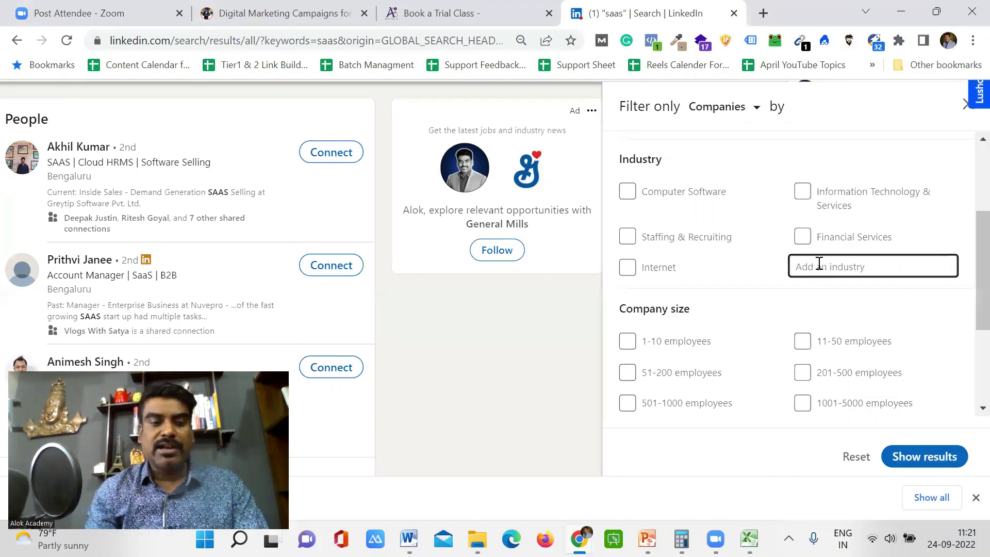
text(saas)
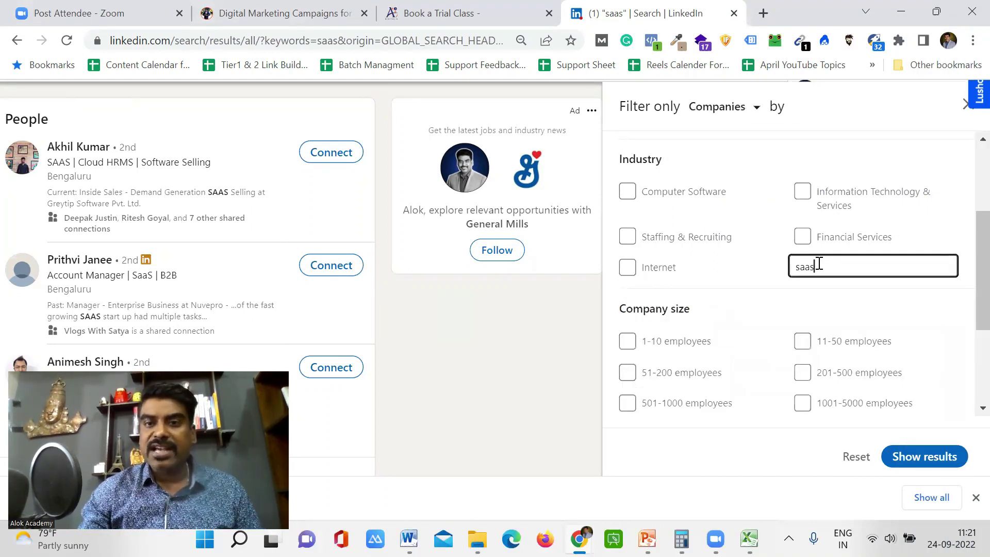
text(ft)
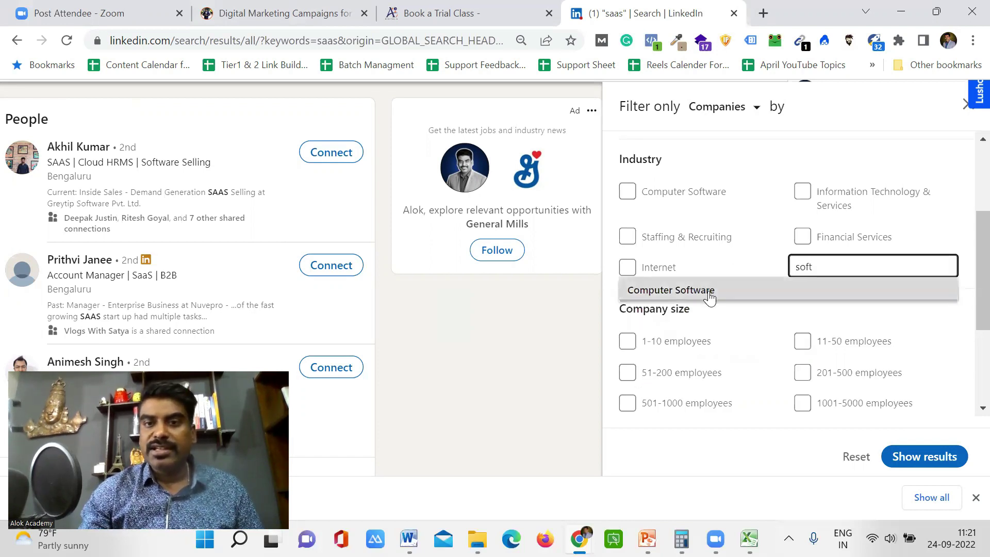
click(709, 293)
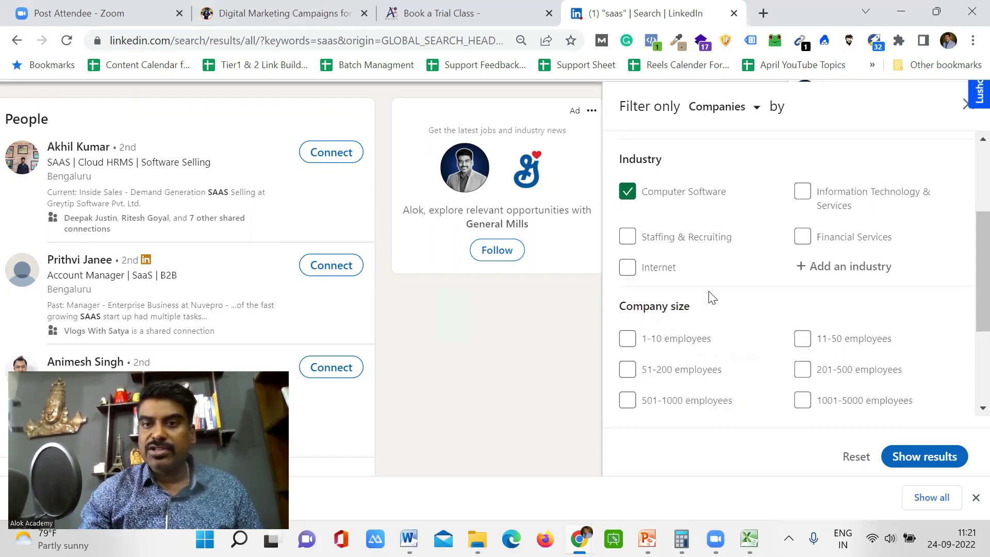
click(799, 193)
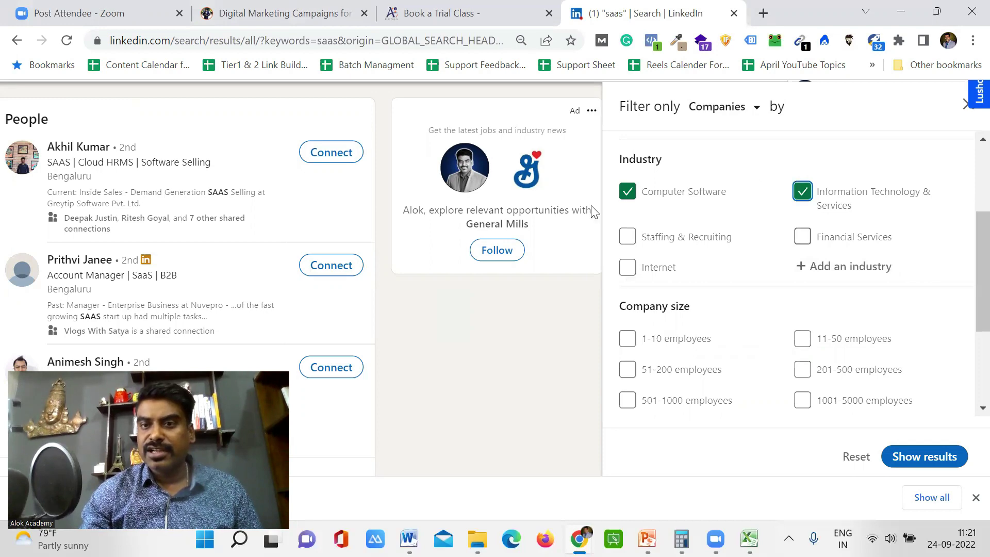
scroll(777, 333, down, 1)
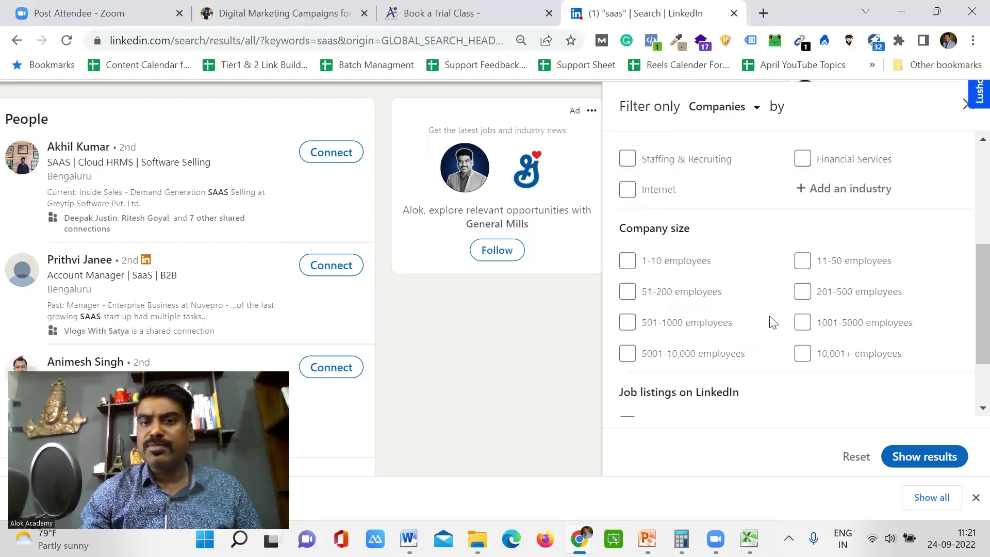
ctrl+scroll(771, 322, up, 5)
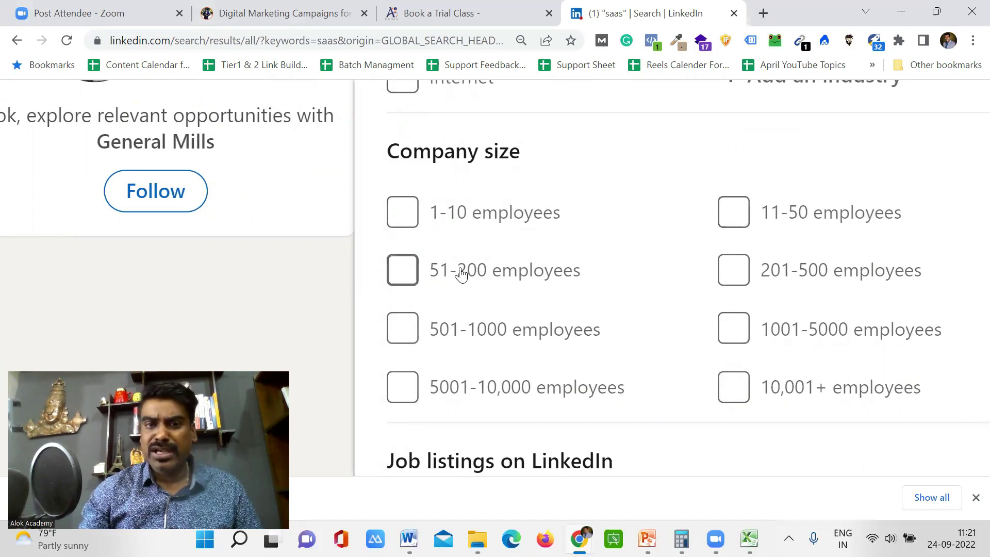
Tick the 51-200 and 201-500 employee company sizes, then scroll down to Show results.
click(411, 274)
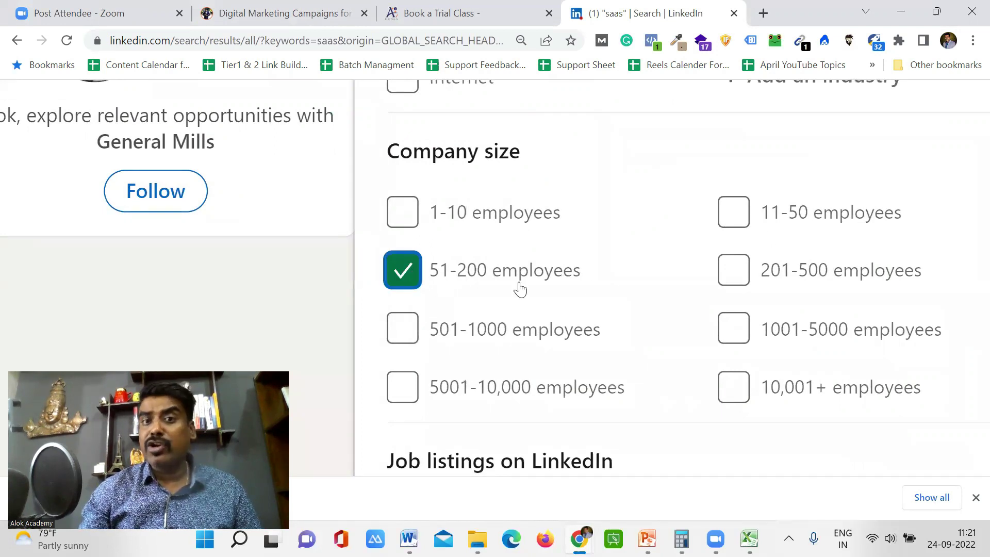
click(732, 277)
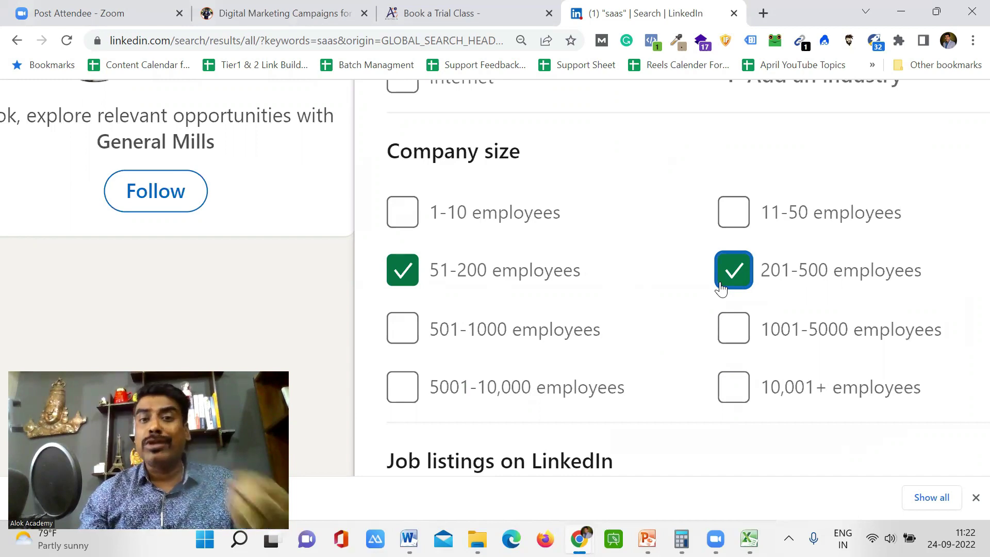
scroll(678, 318, down, 1)
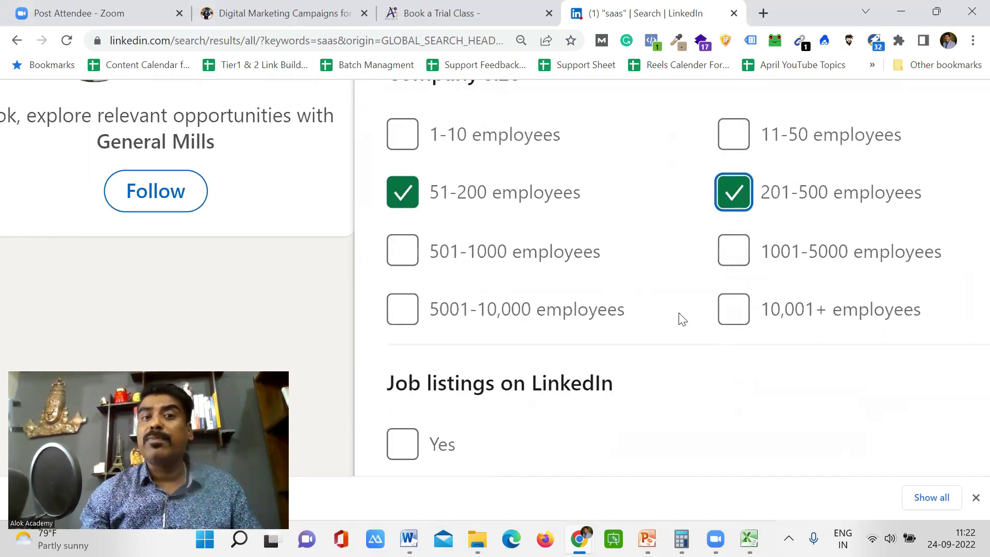
key(ctrl+minus)
key(ctrl+minus)
scroll(678, 318, down, 1)
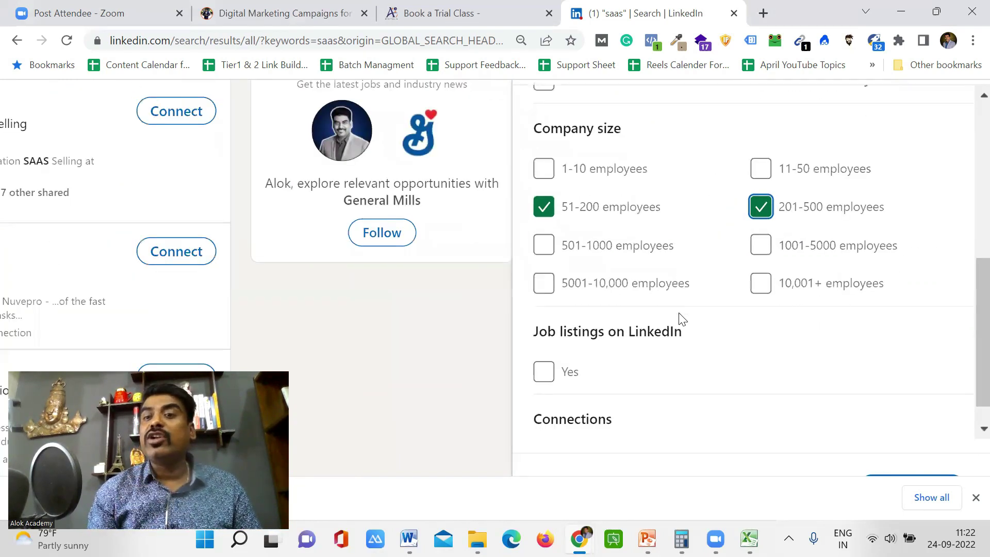
scroll(678, 318, down, 1)
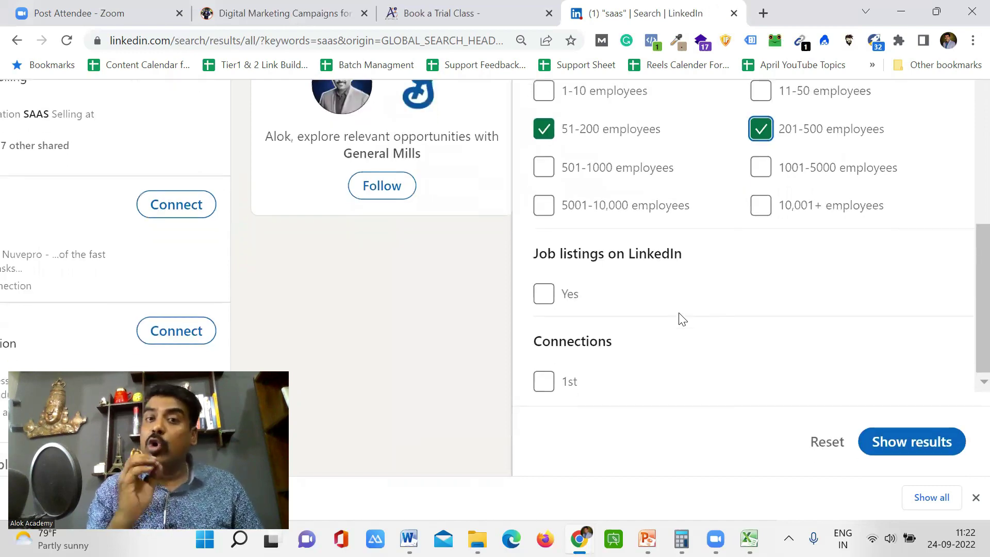
Apply the filters and scroll through the 951 saas company results.
click(917, 453)
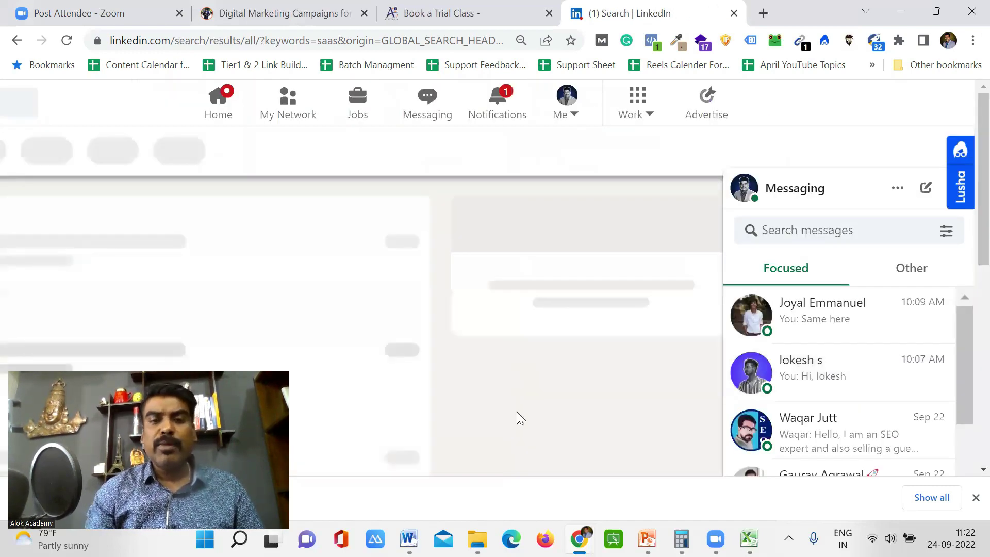
scroll(518, 407, down, 3)
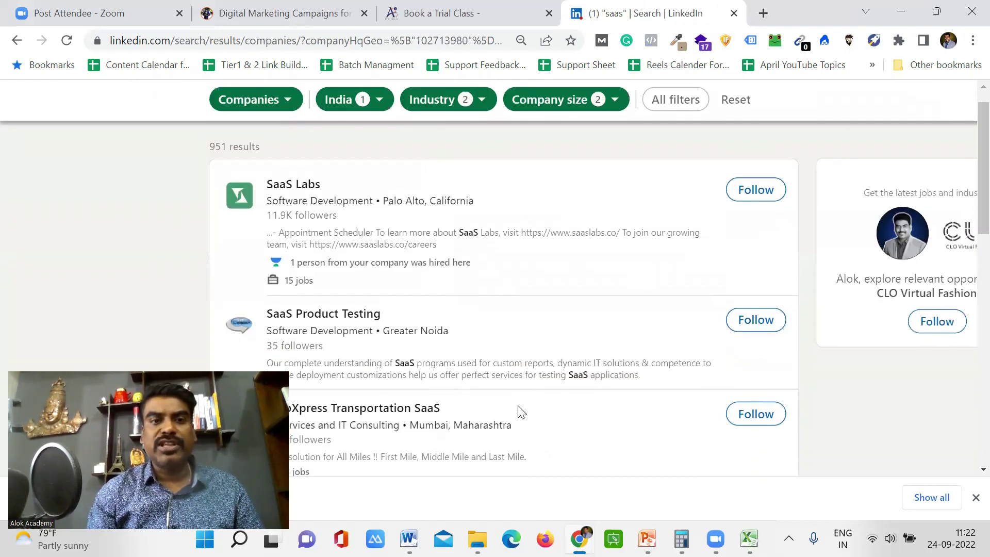
scroll(521, 411, down, 4)
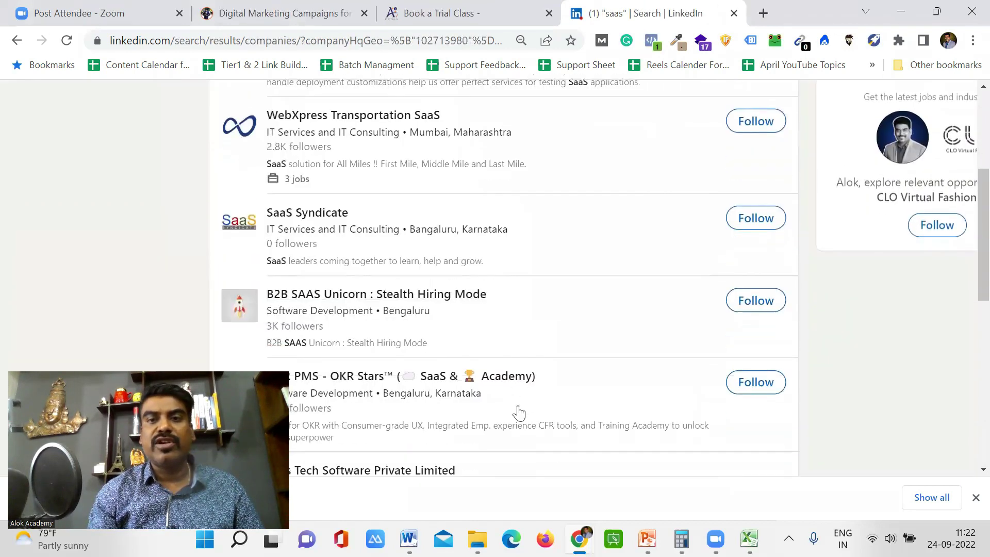
scroll(521, 410, down, 5)
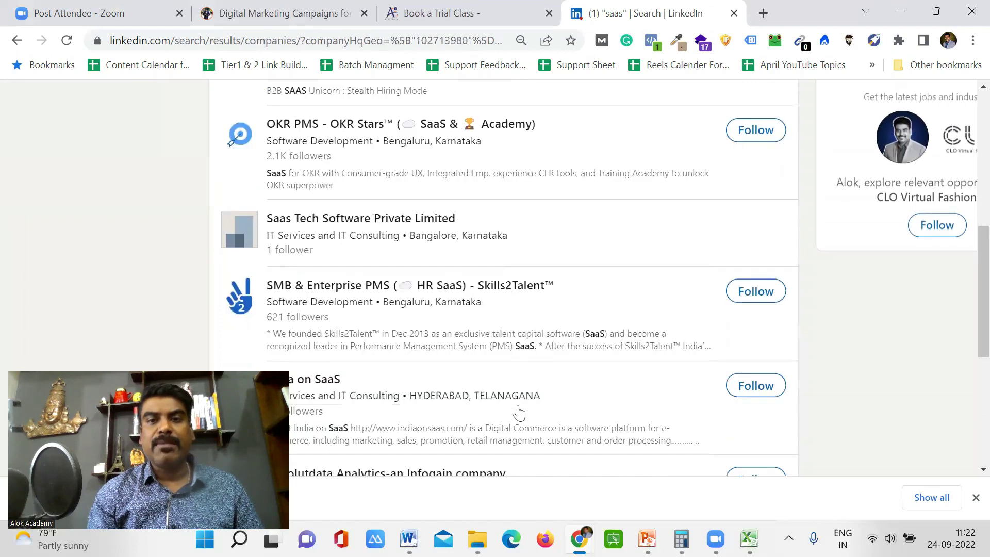
scroll(519, 411, down, 3)
scroll(518, 410, up, 15)
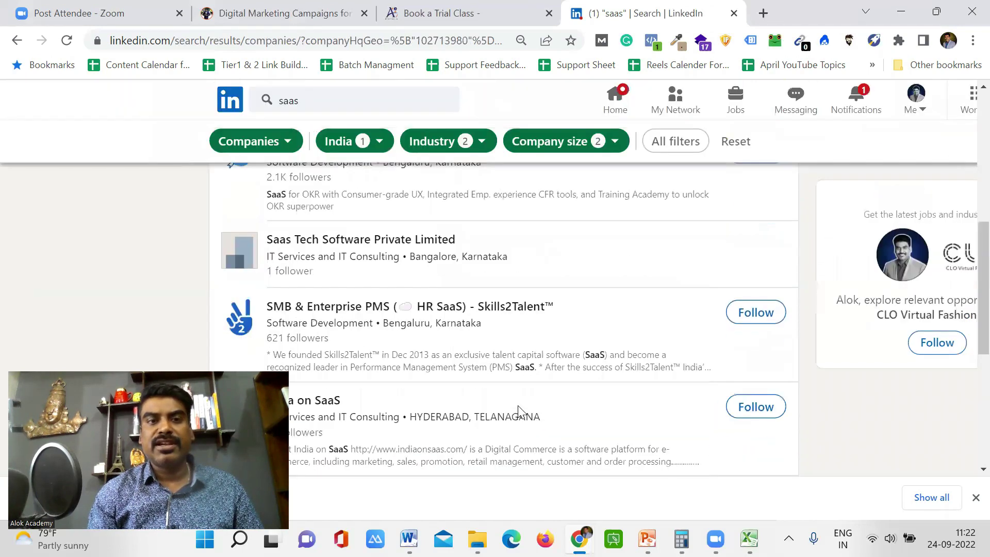
scroll(521, 411, down, 5)
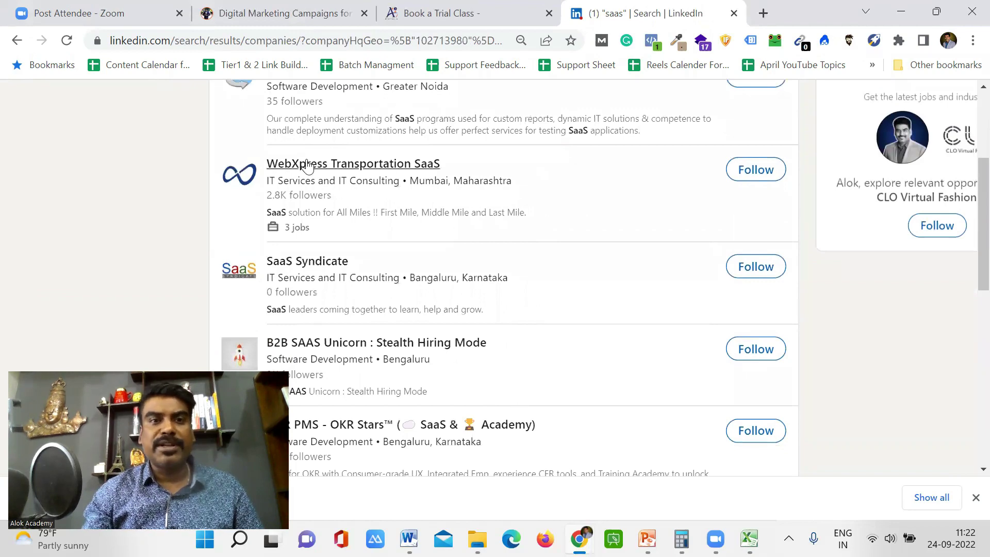
Open the WebXpress Transportation SaaS company page, enlarged for easier reading.
click(316, 163)
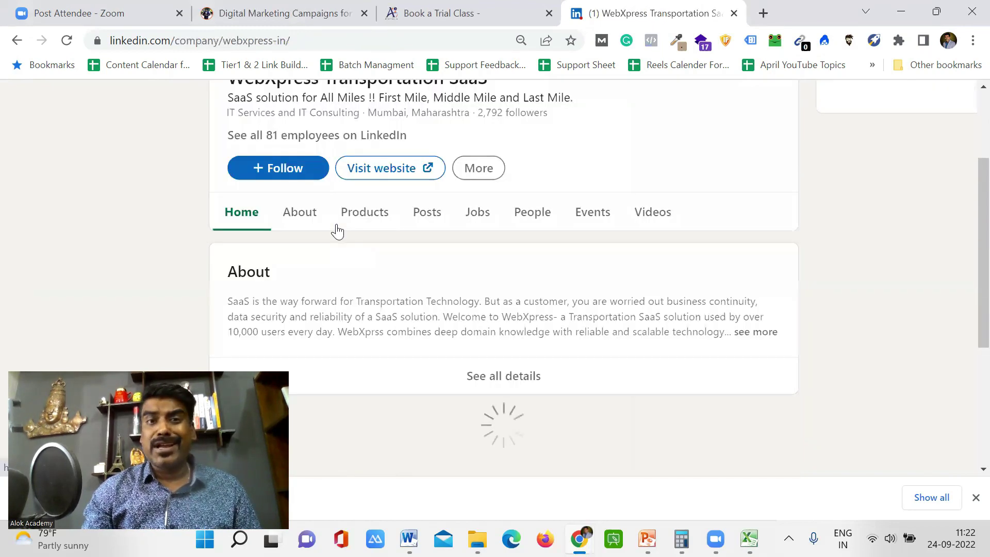
scroll(344, 258, up, 1)
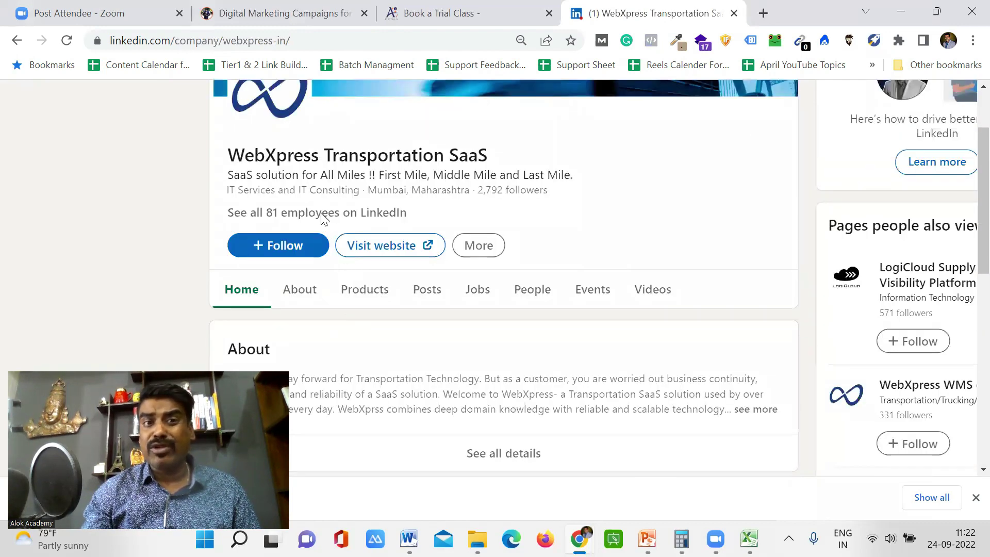
key(ctrl+plus)
key(ctrl+plus)
List all WebXpress Transportation SaaS employees and browse the 83 people results.
click(288, 216)
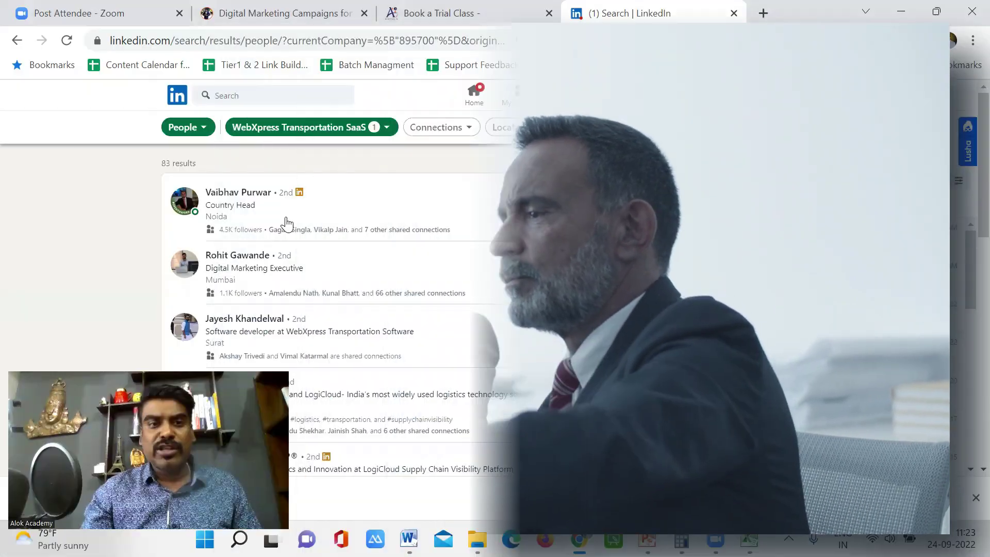
scroll(287, 223, down, 10)
scroll(286, 222, up, 13)
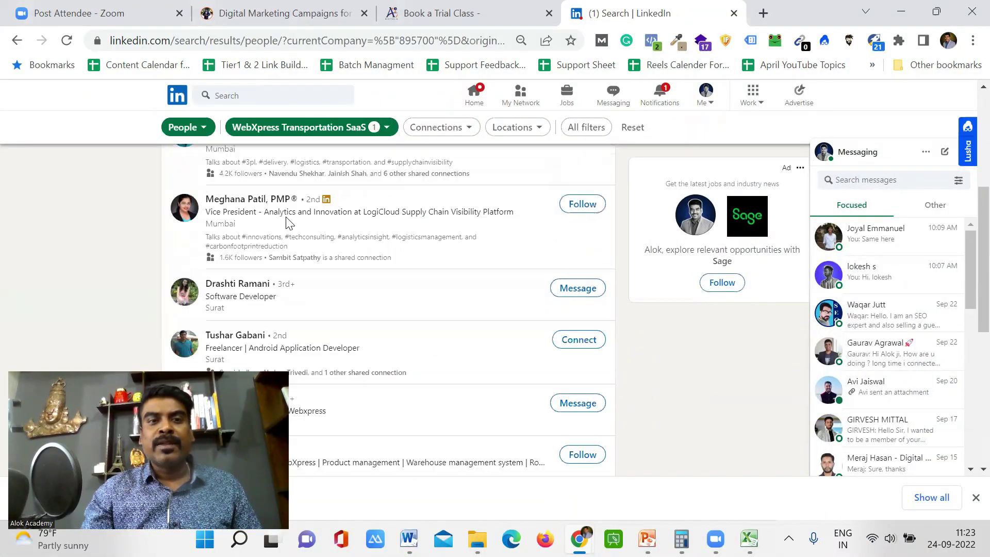
scroll(286, 223, up, 2)
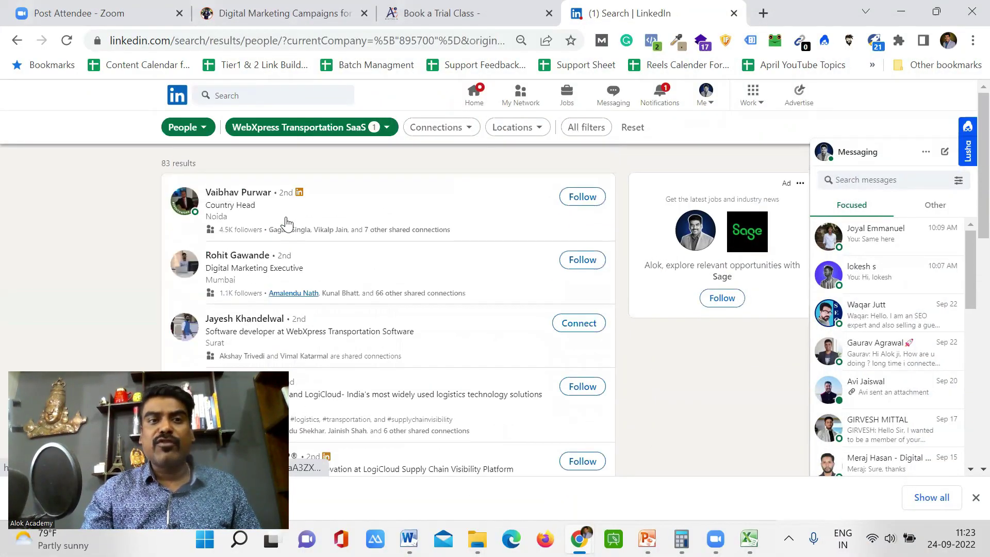